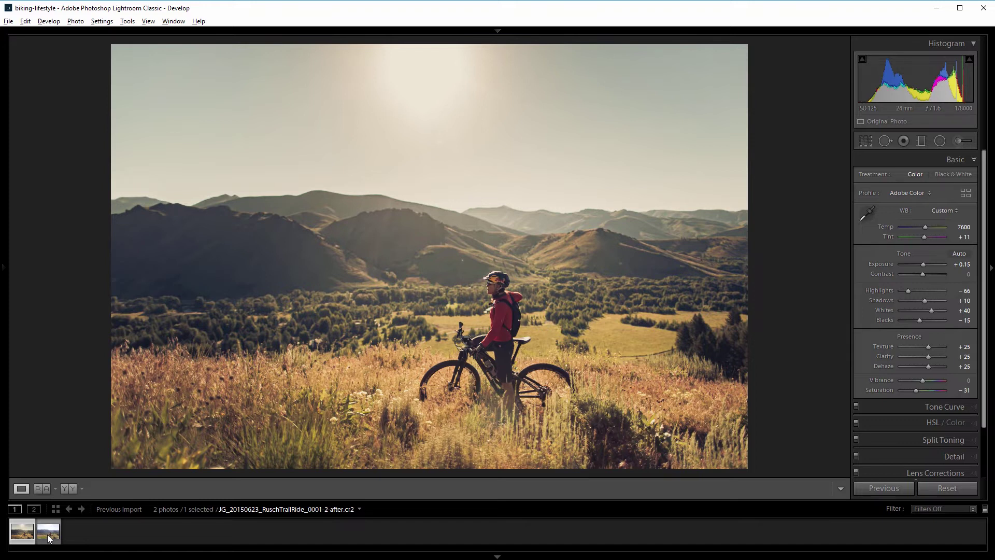
# Open the unedited 'before' biker photo full-size and set Temp 7595, Tint +11, Exposure +0.12.
pyautogui.click(48, 531)
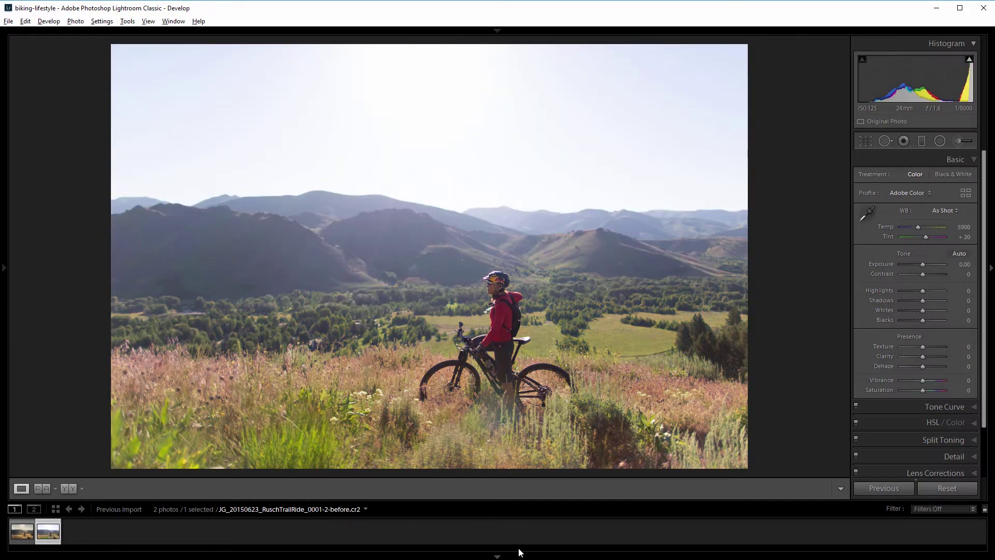
pyautogui.click(497, 556)
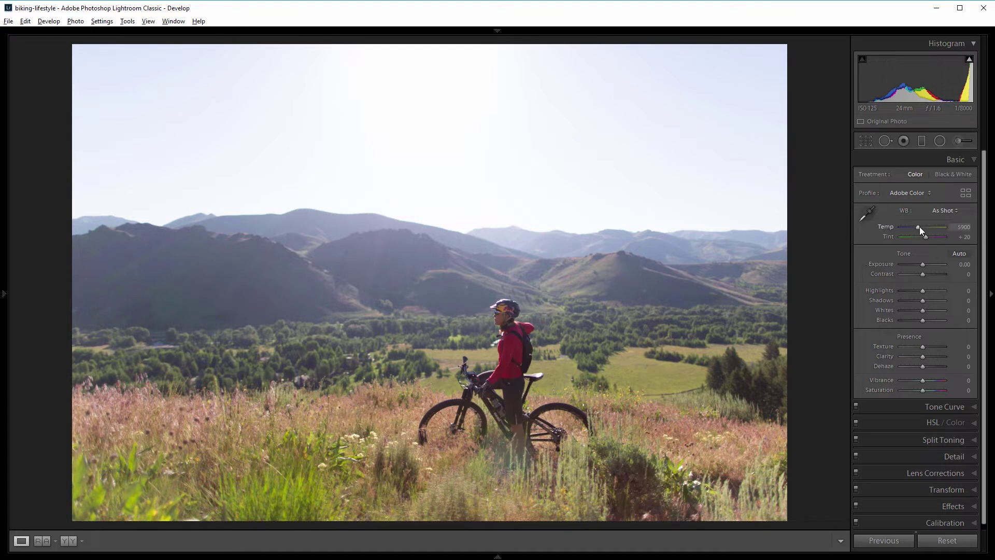
pyautogui.moveTo(920, 227); pyautogui.dragTo(927, 229)
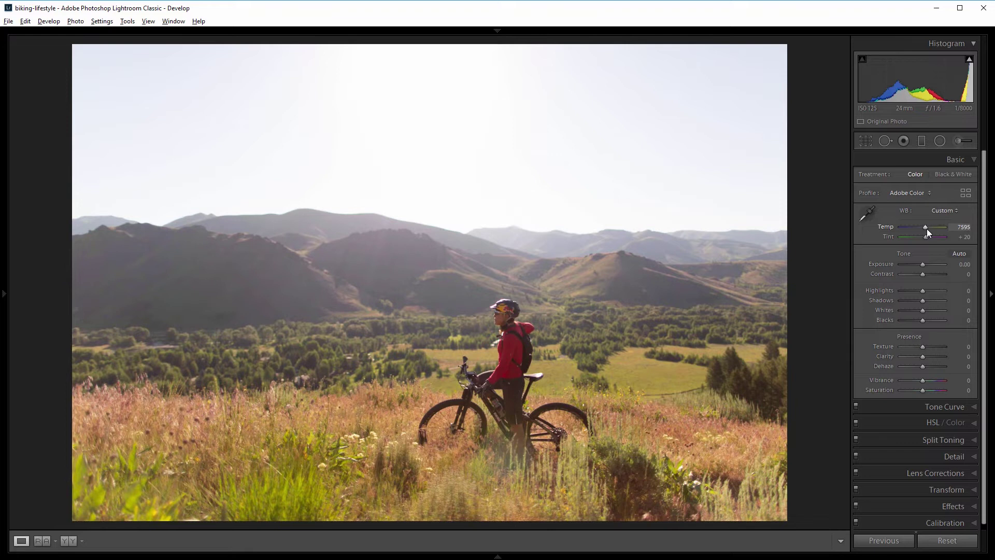
pyautogui.moveTo(926, 237); pyautogui.dragTo(925, 238)
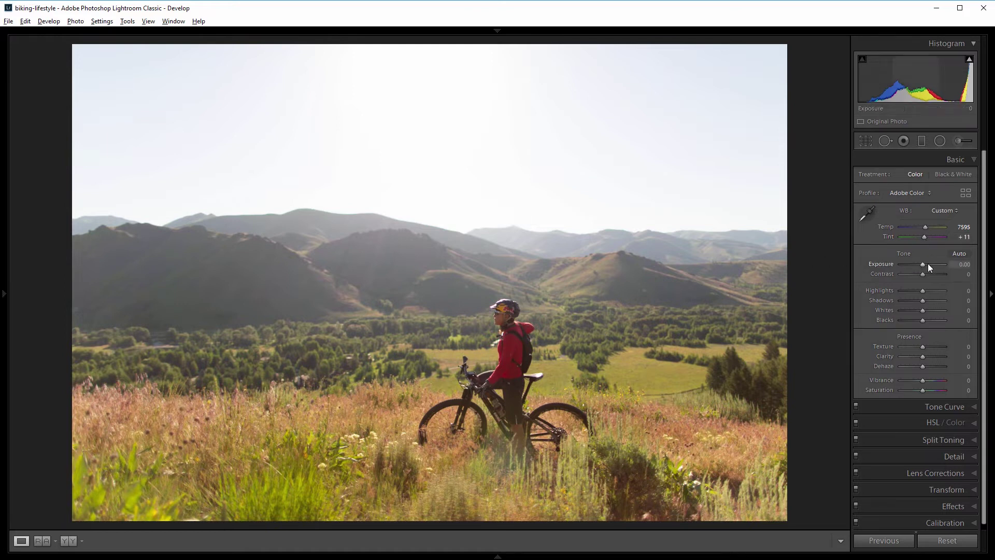
pyautogui.moveTo(923, 264); pyautogui.dragTo(924, 264)
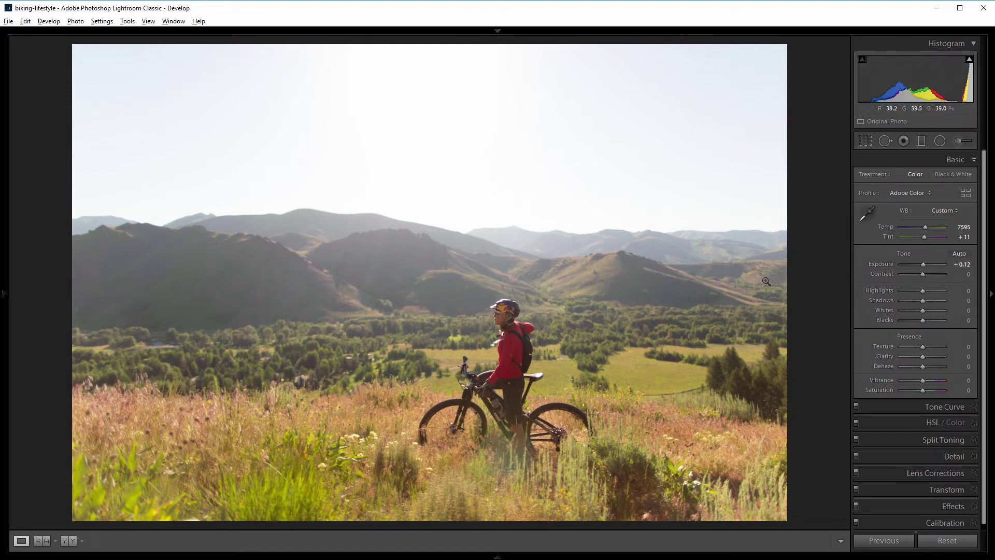
pyautogui.click(943, 142)
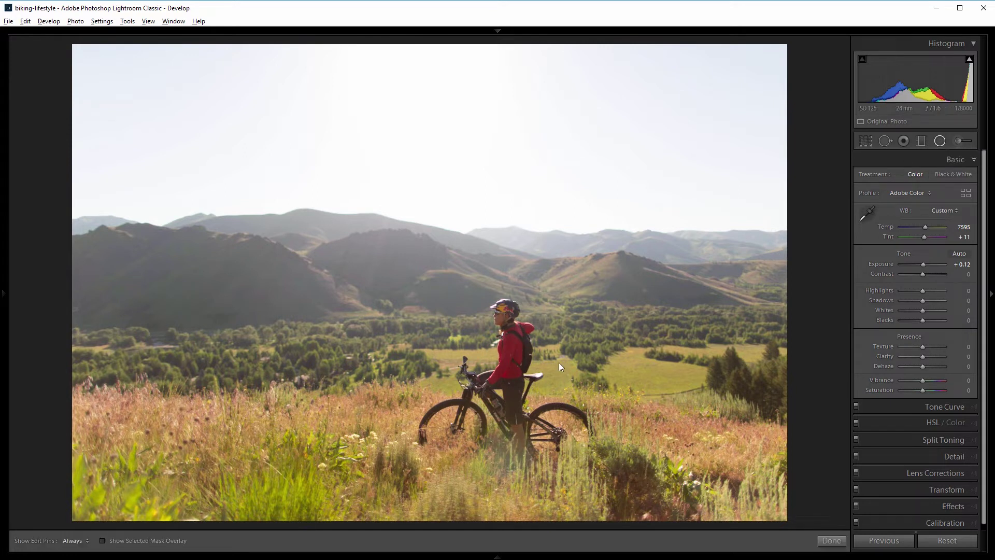
# Add a radial filter at Exposure -0.96 around the cyclist, affecting outside, stretched taller and wider.
pyautogui.moveTo(509, 363); pyautogui.dragTo(779, 536)
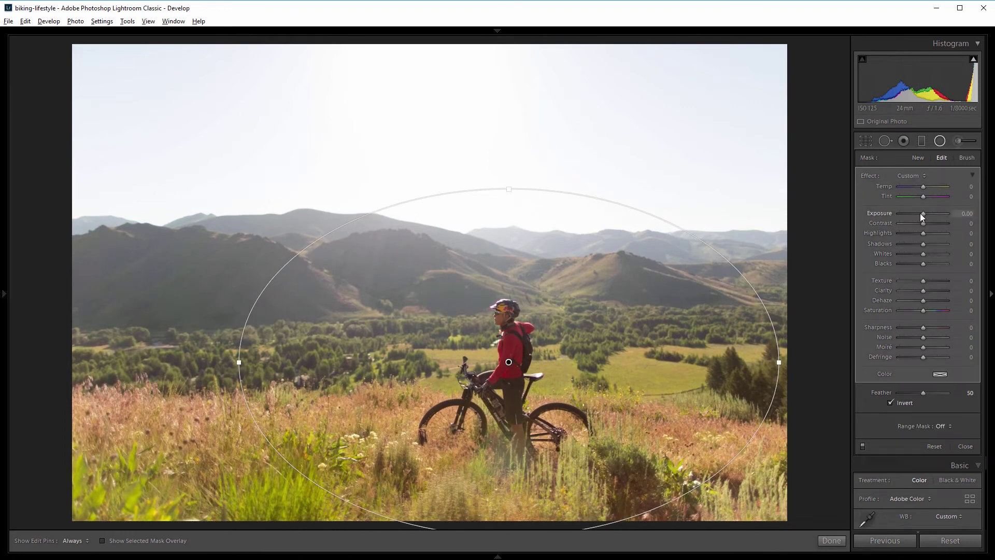
pyautogui.moveTo(921, 214); pyautogui.dragTo(917, 214)
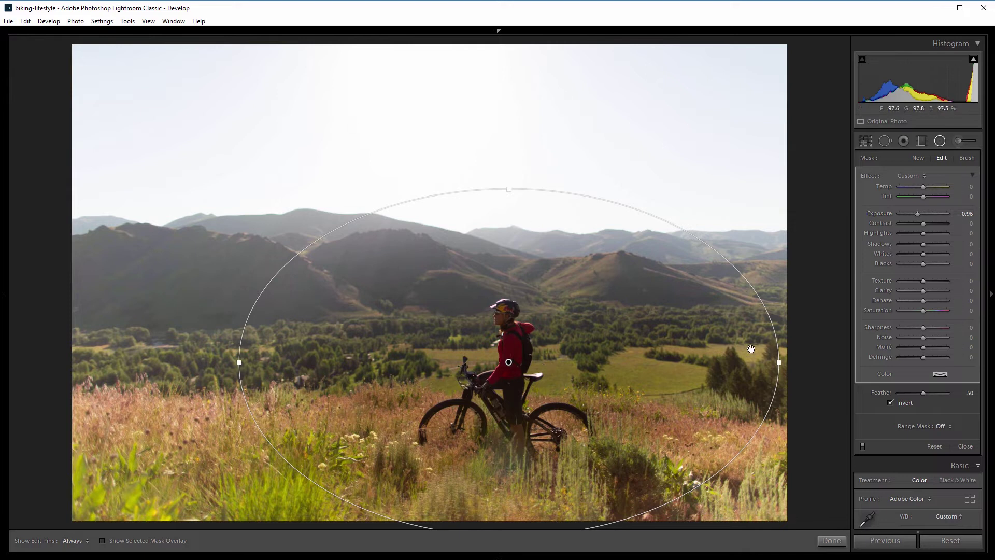
pyautogui.click(891, 402)
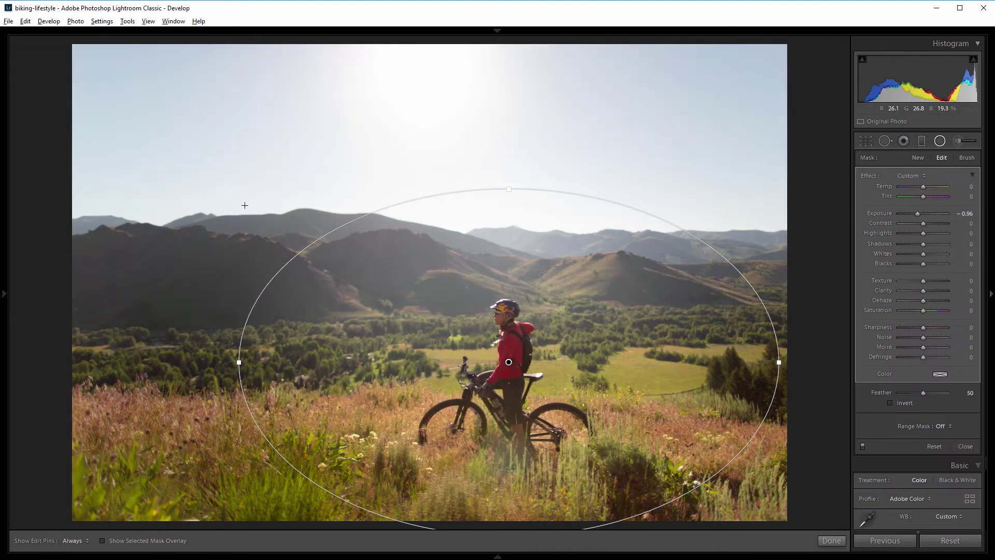
pyautogui.moveTo(510, 189); pyautogui.dragTo(511, 167)
pyautogui.moveTo(239, 362); pyautogui.dragTo(198, 362)
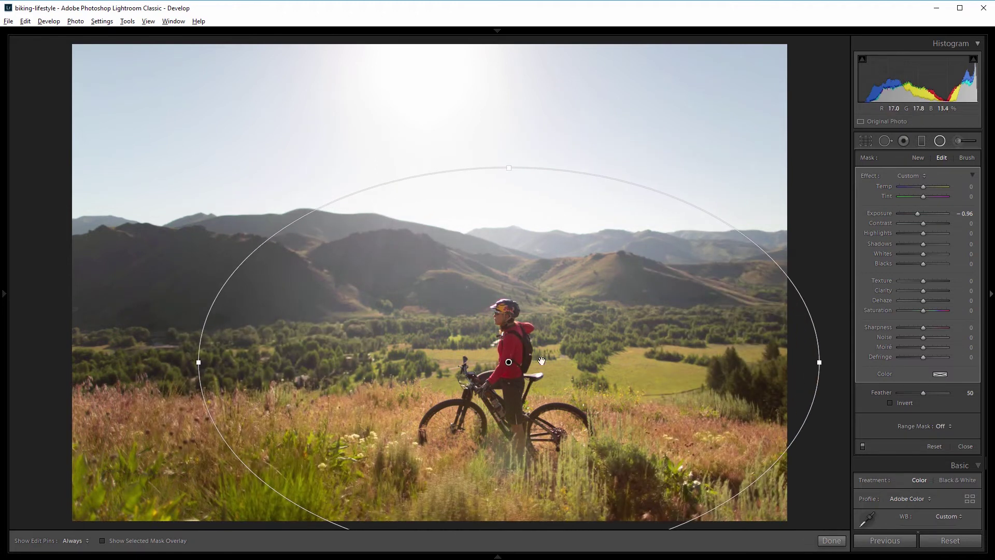
pyautogui.click(940, 142)
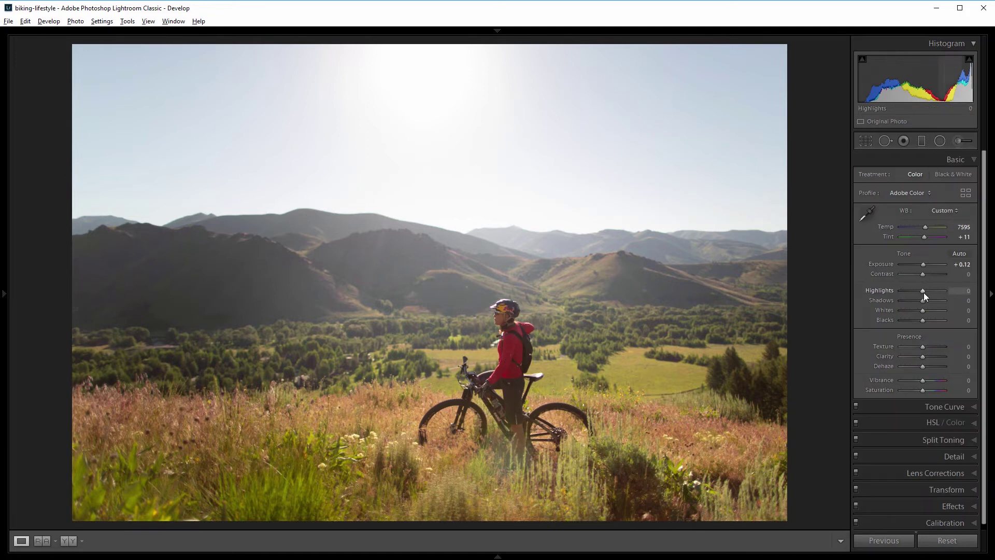
# Set Highlights -64, Shadows +10, Whites +40 and Blacks -17.
pyautogui.moveTo(923, 291); pyautogui.dragTo(909, 290)
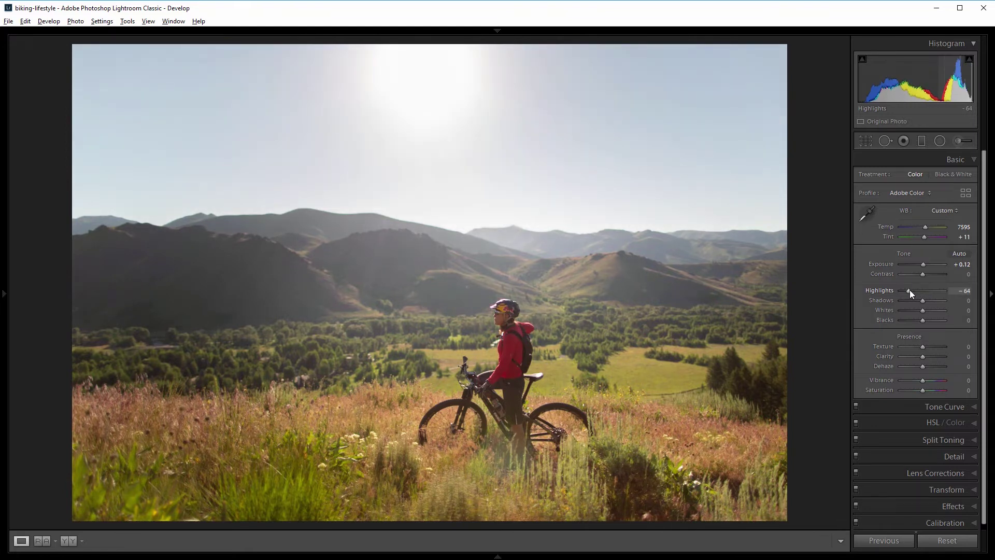
pyautogui.press('Up')
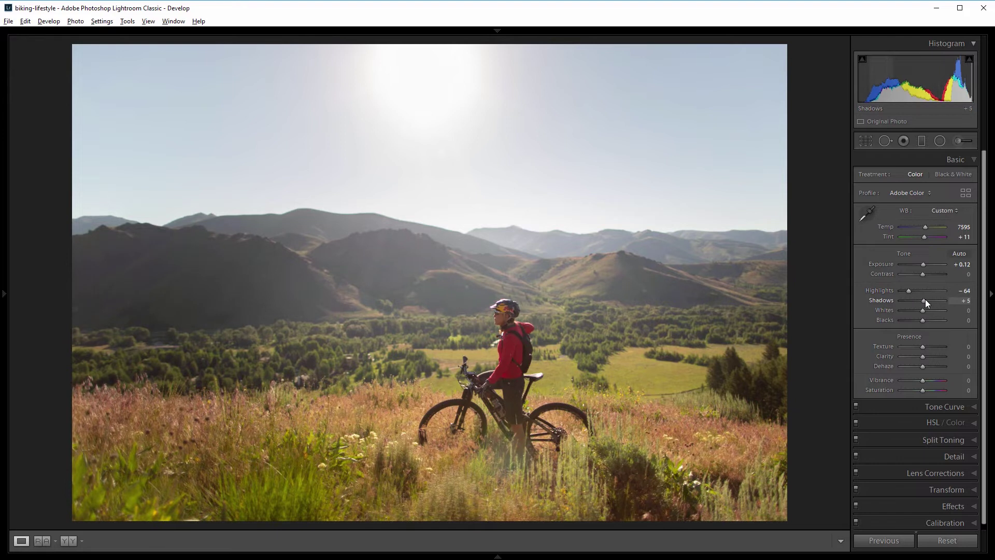
pyautogui.press('Up')
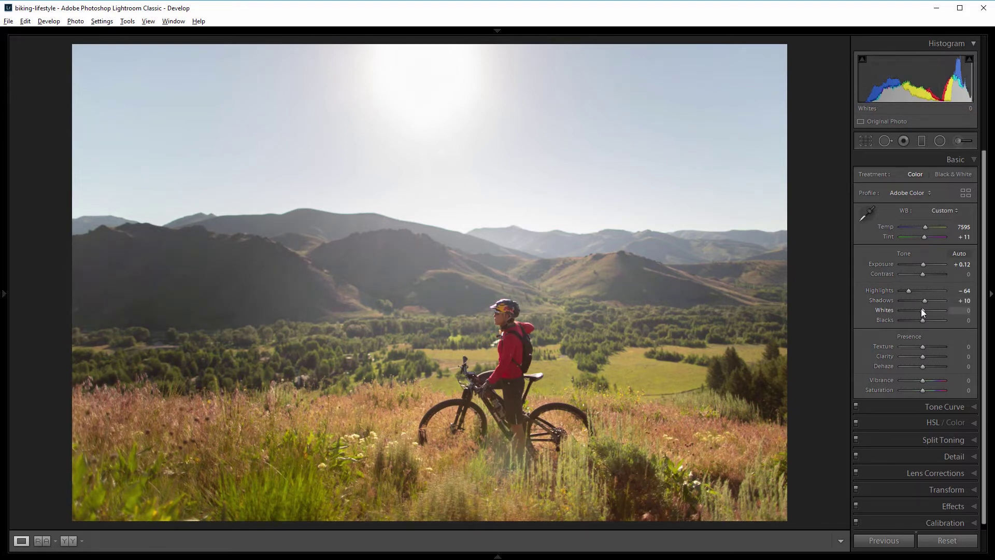
pyautogui.moveTo(923, 309); pyautogui.dragTo(930, 310)
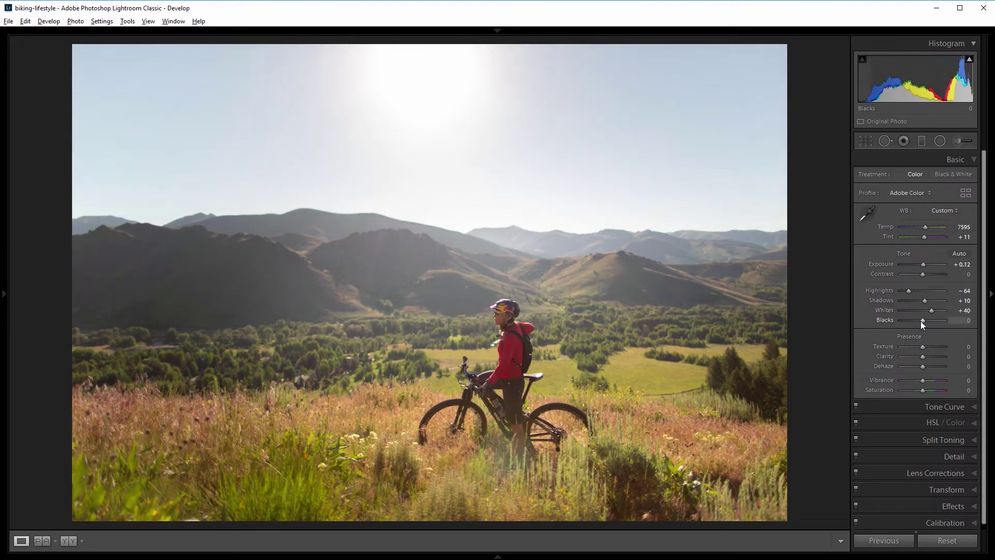
pyautogui.moveTo(921, 322); pyautogui.dragTo(918, 321)
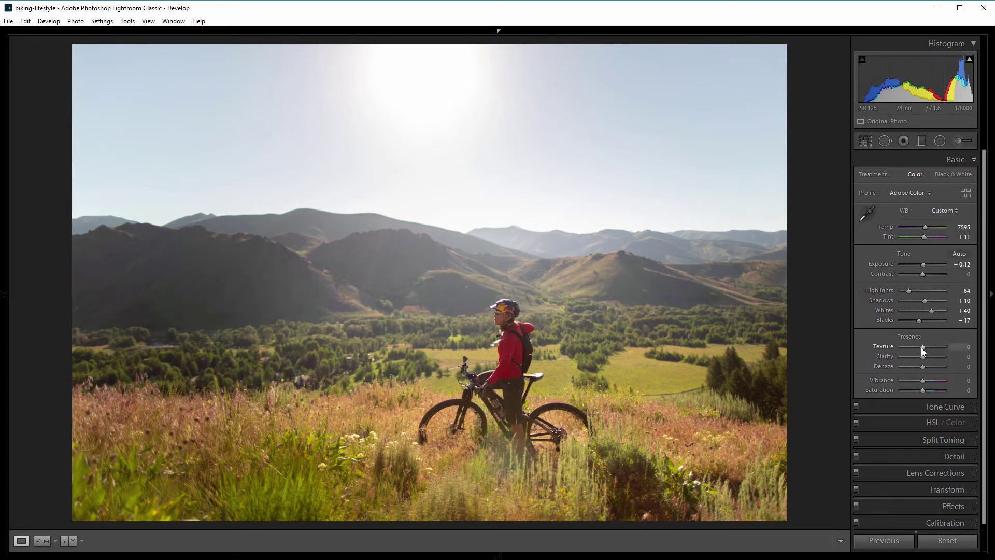
# Raise Texture, Clarity and Dehaze to +24 and lower Saturation to -29.
pyautogui.moveTo(923, 348); pyautogui.dragTo(926, 349)
pyautogui.moveTo(924, 358); pyautogui.dragTo(928, 356)
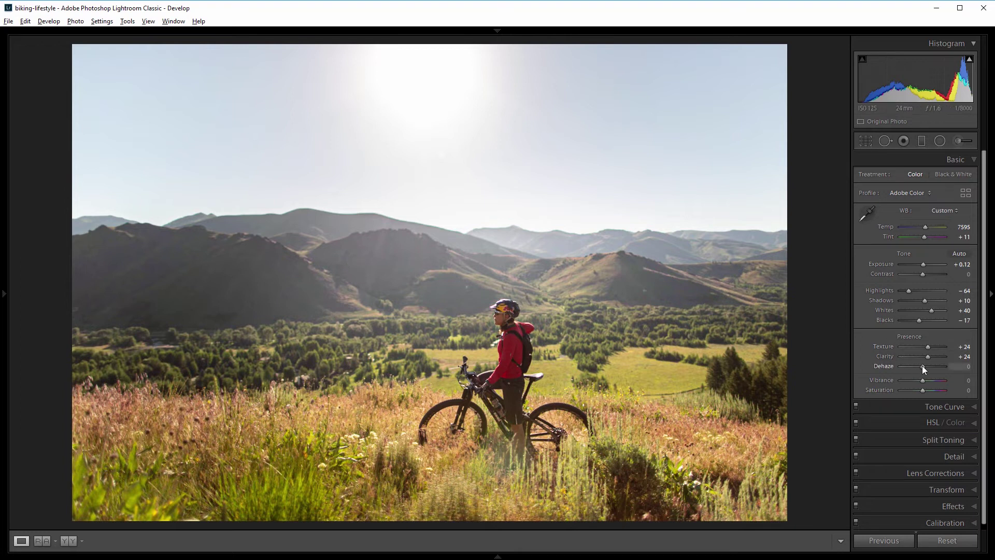
pyautogui.moveTo(923, 366); pyautogui.dragTo(928, 367)
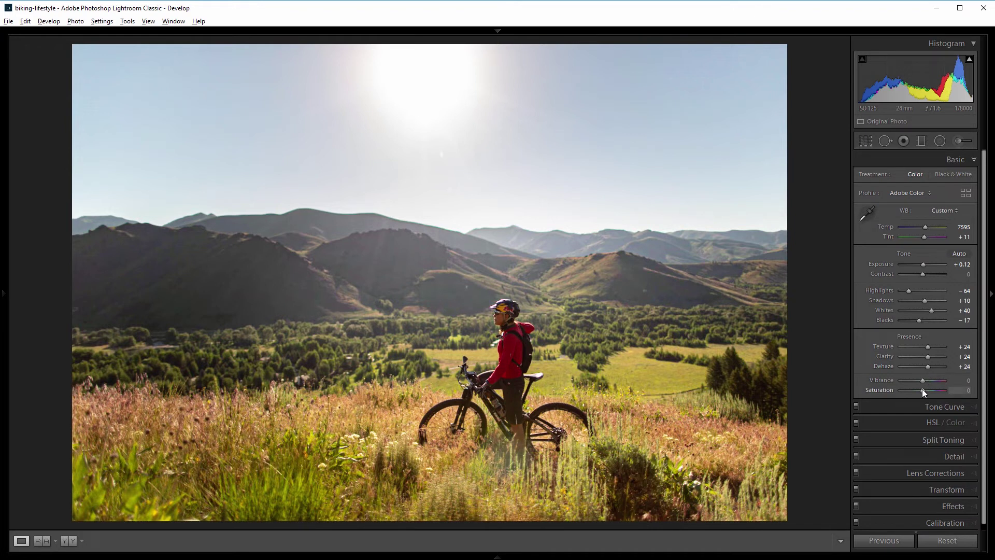
pyautogui.moveTo(922, 389); pyautogui.dragTo(917, 390)
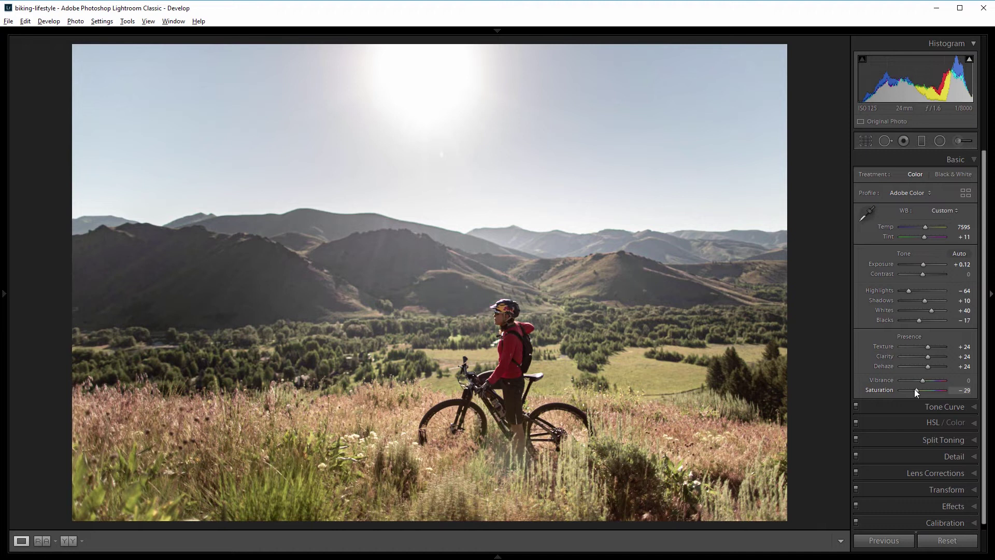
# Shape the RGB tone curve with lifted blacks and the white point lowered to about 86.7%.
pyautogui.click(931, 404)
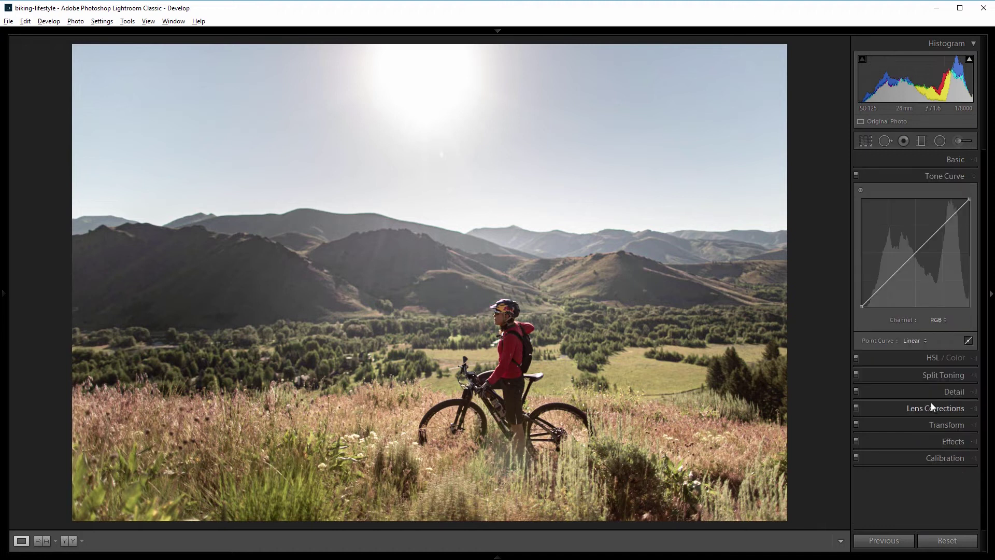
pyautogui.click(888, 281)
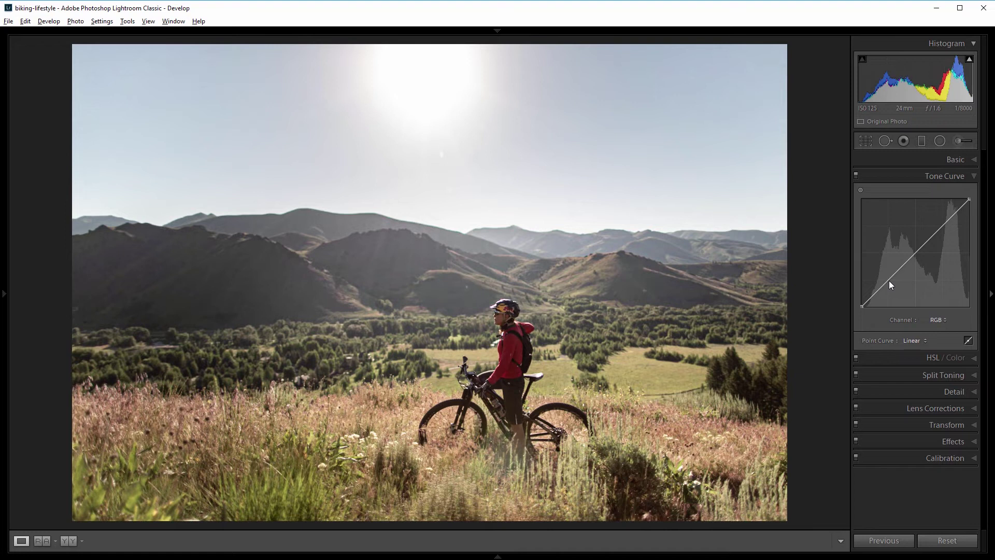
pyautogui.click(942, 227)
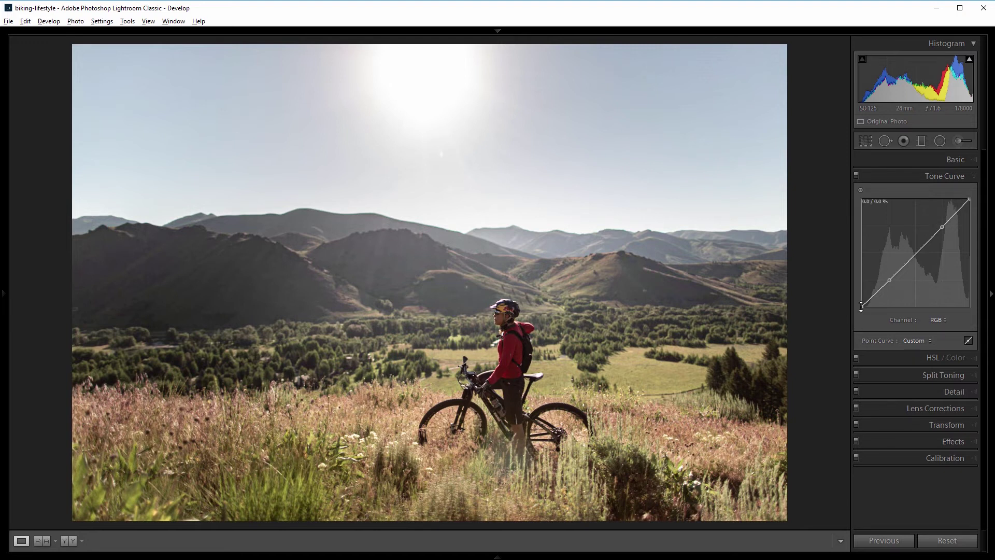
pyautogui.moveTo(862, 306); pyautogui.dragTo(857, 296)
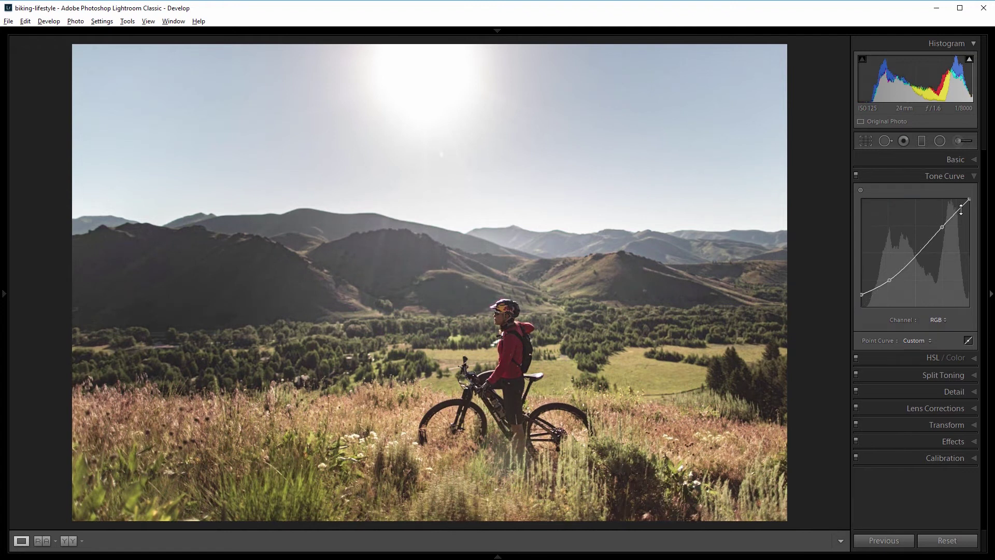
pyautogui.moveTo(970, 200); pyautogui.dragTo(970, 213)
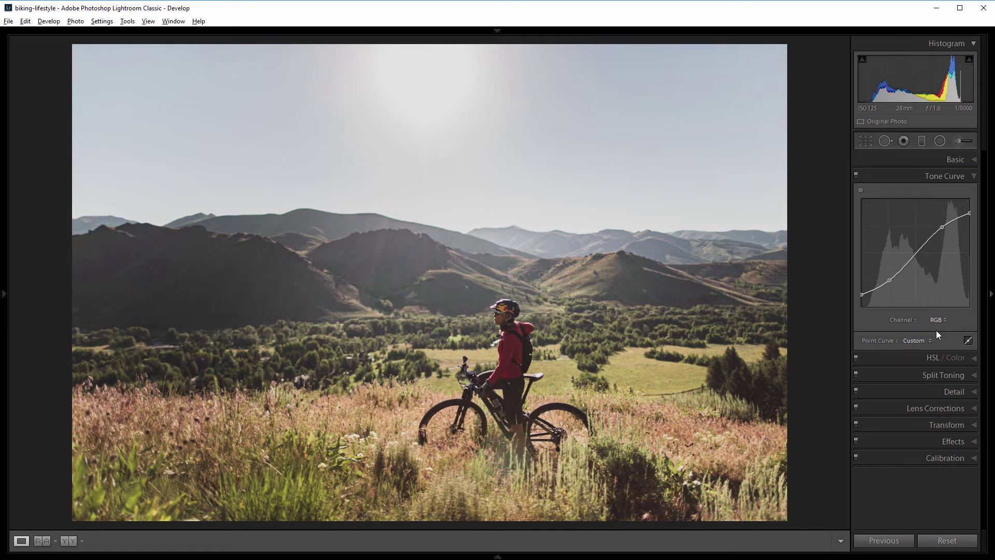
pyautogui.click(943, 374)
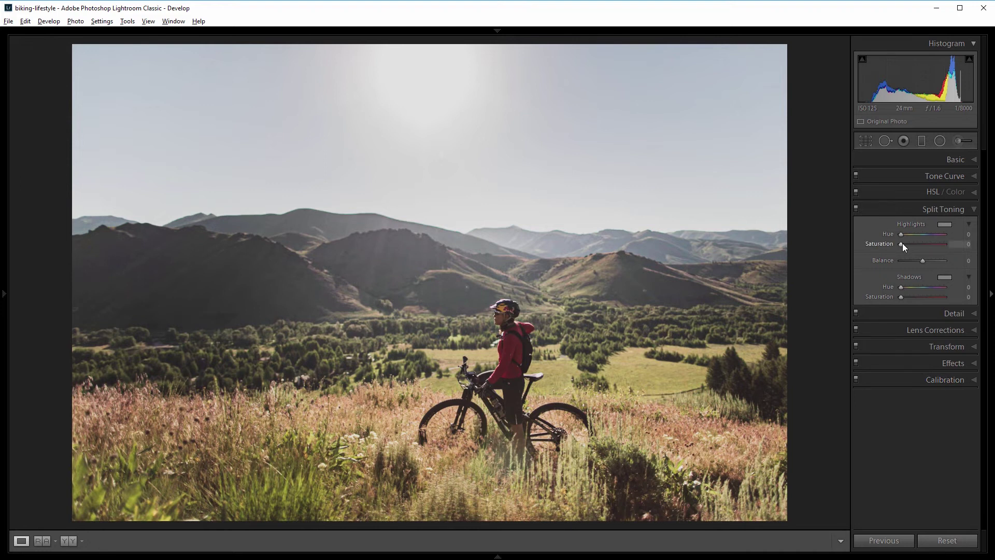
# Tint the split-tone highlights warm gold at Hue 56, Saturation 36.
pyautogui.moveTo(902, 244); pyautogui.dragTo(951, 243)
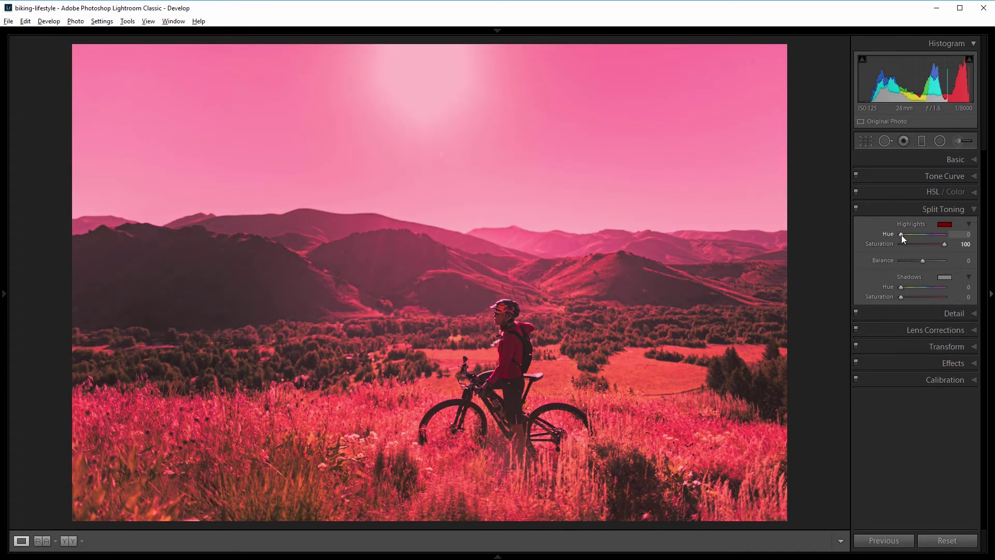
pyautogui.moveTo(901, 236); pyautogui.dragTo(908, 235)
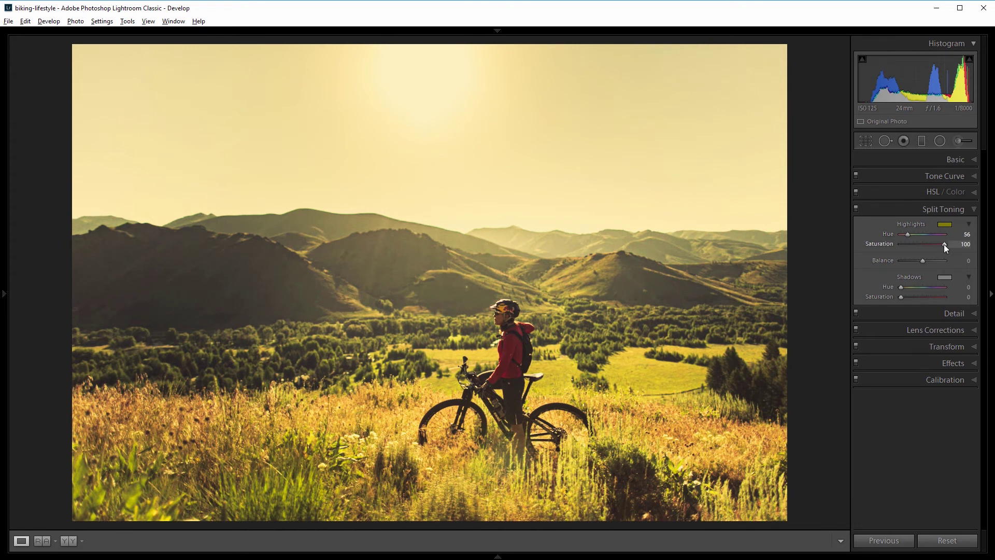
pyautogui.moveTo(944, 244); pyautogui.dragTo(916, 247)
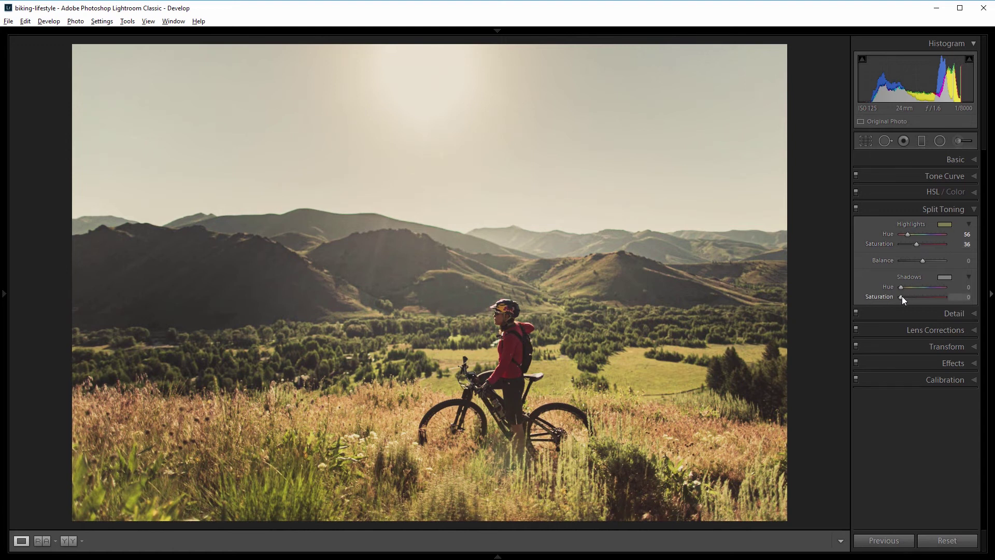
# Tint the split-tone shadows blue at Hue 227, Saturation 51.
pyautogui.moveTo(904, 296); pyautogui.dragTo(952, 296)
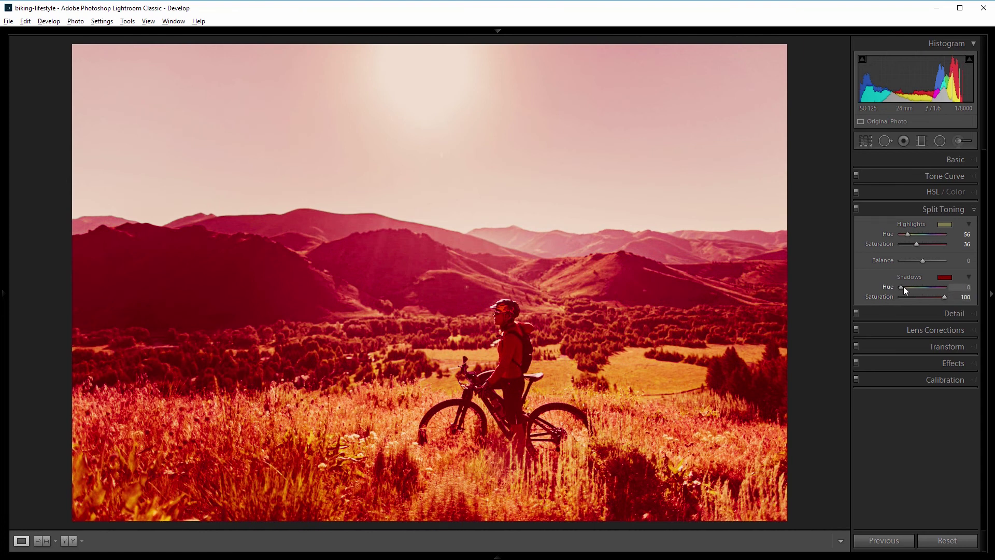
pyautogui.moveTo(904, 286); pyautogui.dragTo(929, 291)
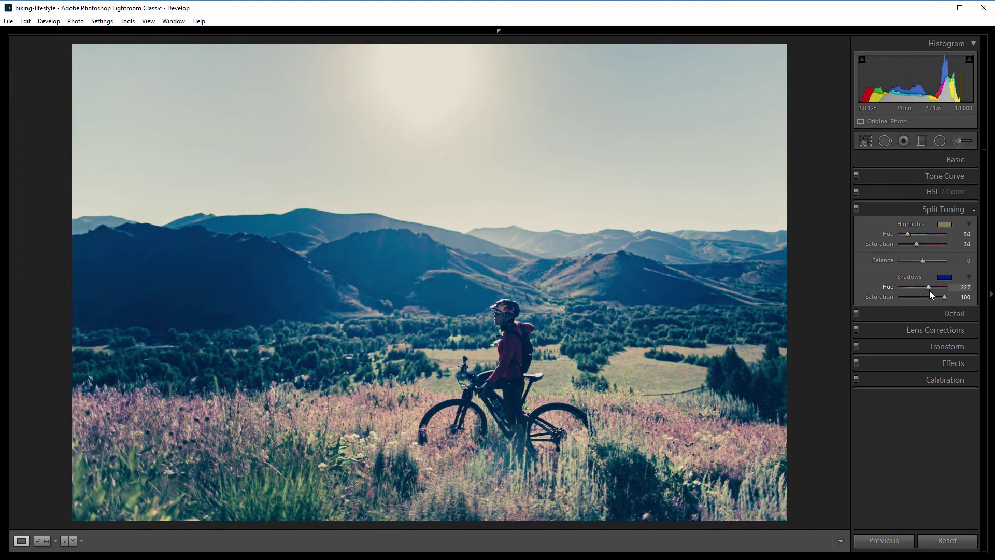
pyautogui.moveTo(944, 298); pyautogui.dragTo(923, 298)
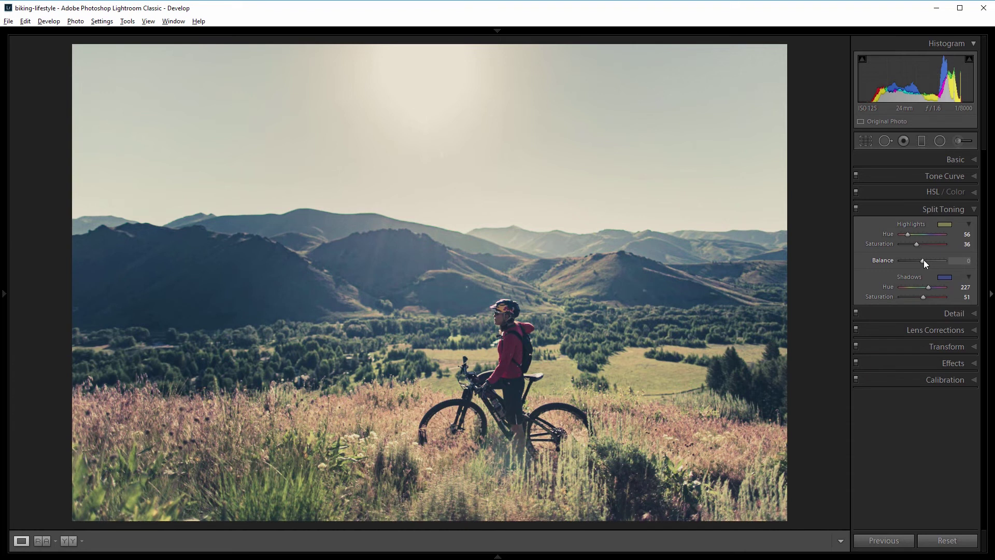
# Set the split-toning Balance toward the highlights at about +64.
pyautogui.moveTo(924, 260); pyautogui.dragTo(904, 264)
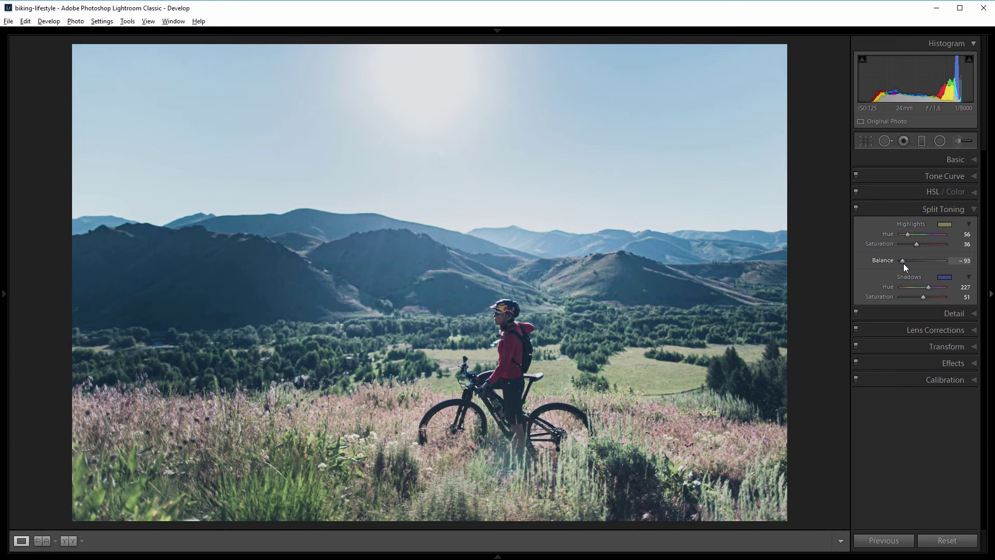
pyautogui.moveTo(905, 264); pyautogui.dragTo(947, 265)
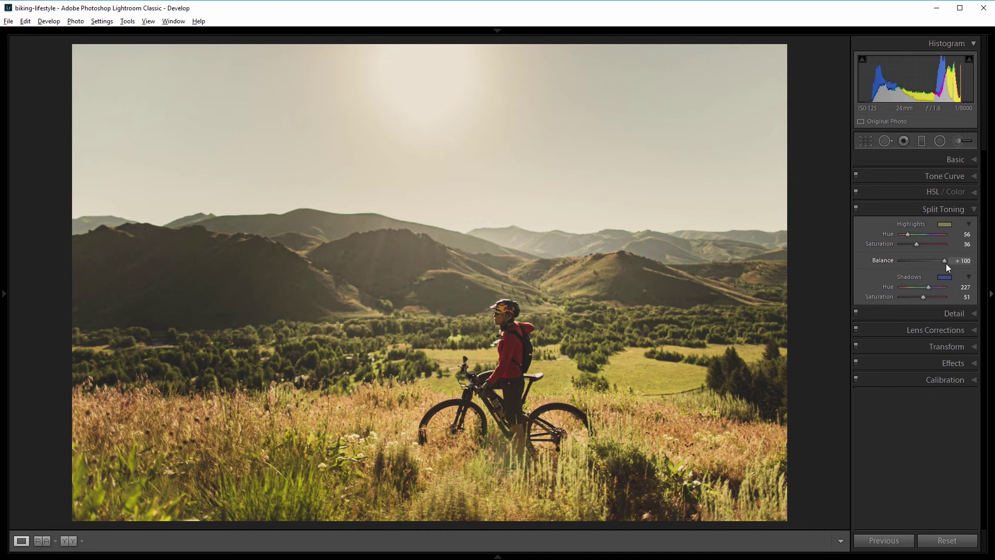
pyautogui.moveTo(945, 264); pyautogui.dragTo(938, 264)
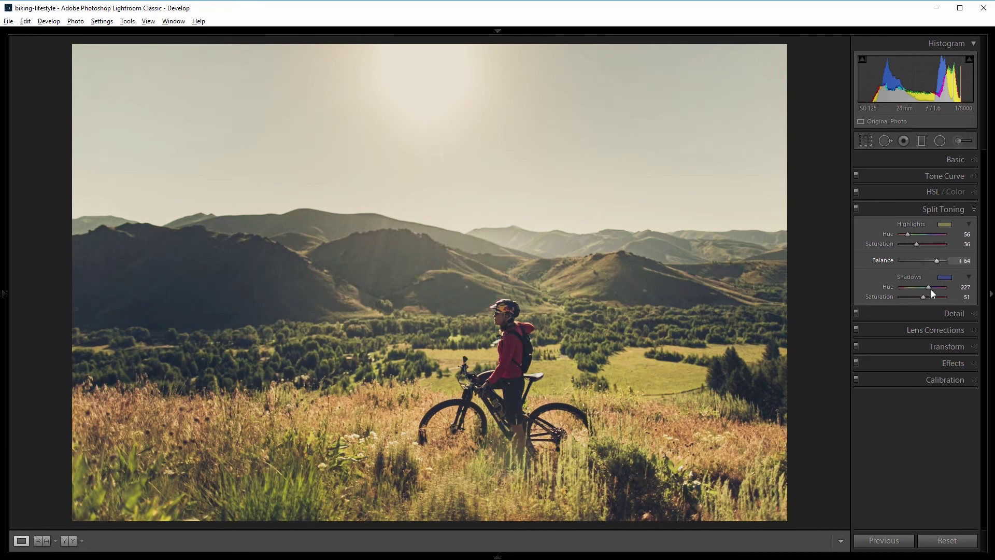
pyautogui.click(945, 362)
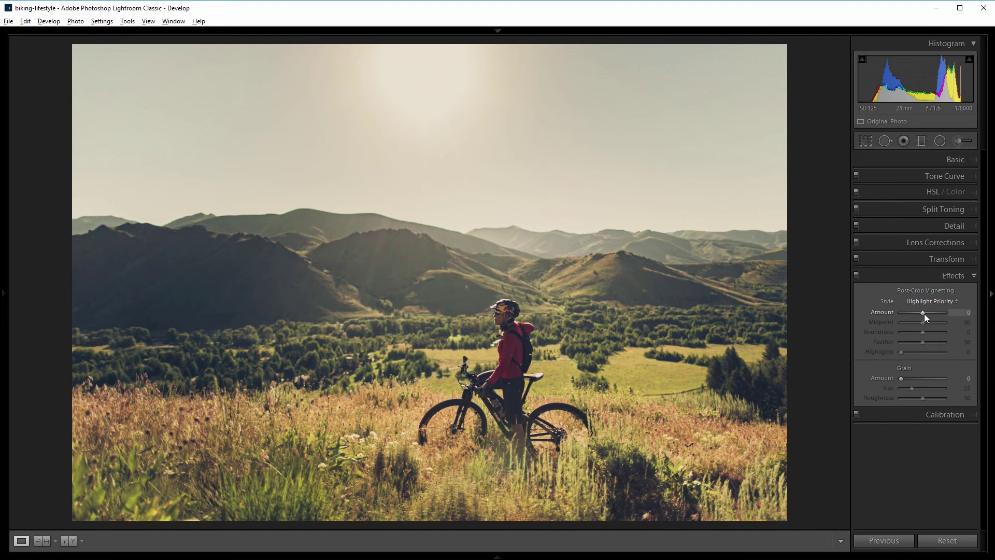
# Apply a slight negative post-crop vignette and set Red Primary Hue to +26.
pyautogui.moveTo(923, 314); pyautogui.dragTo(921, 313)
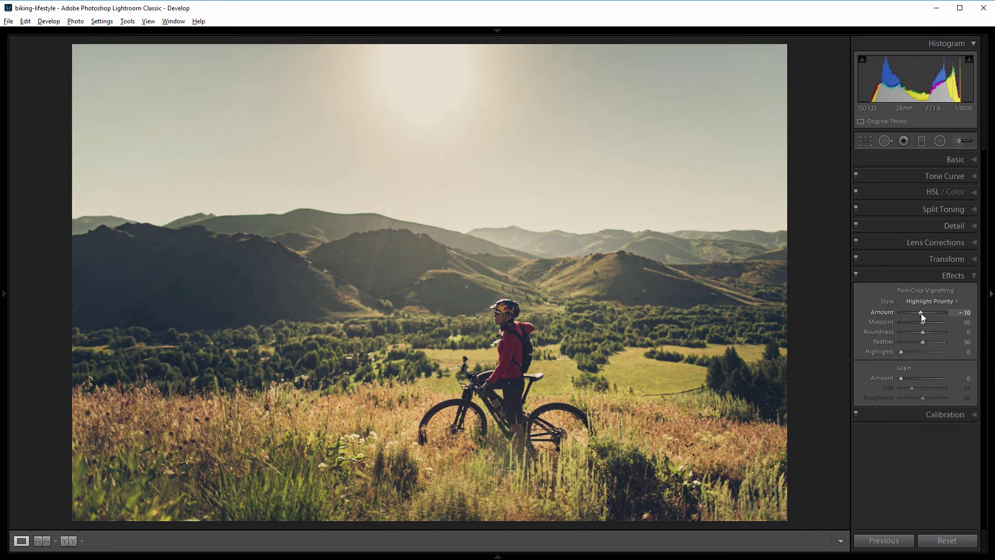
pyautogui.click(944, 412)
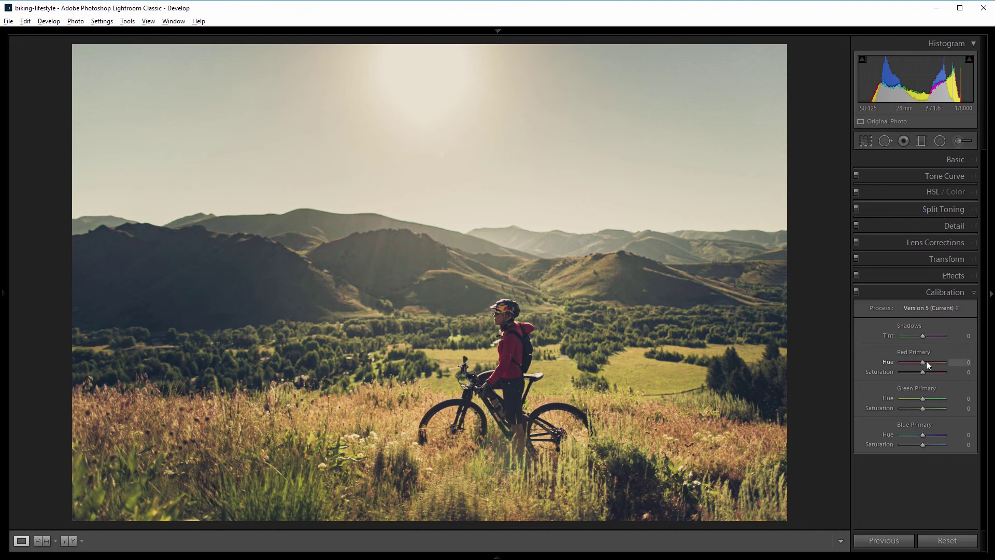
pyautogui.moveTo(927, 362); pyautogui.dragTo(951, 362)
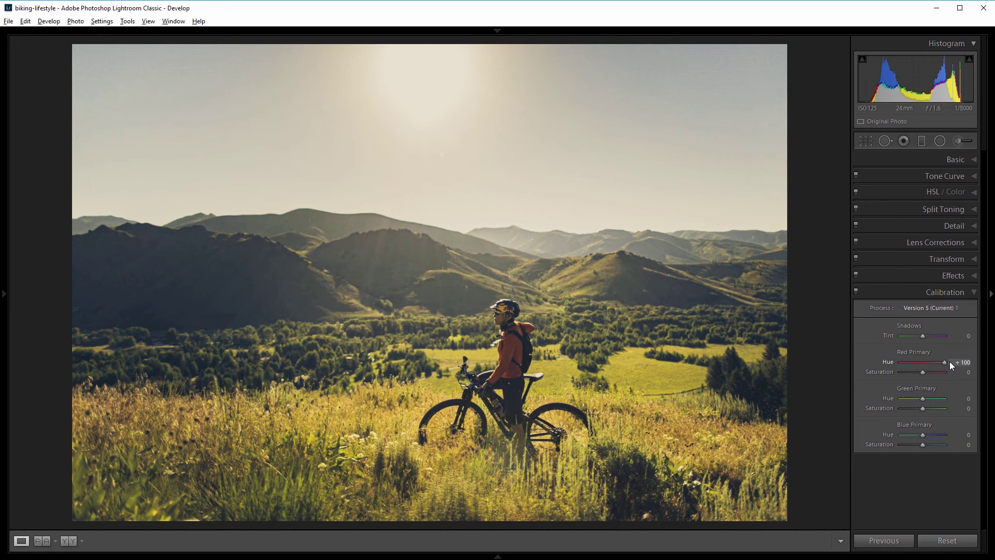
pyautogui.moveTo(946, 362); pyautogui.dragTo(901, 365)
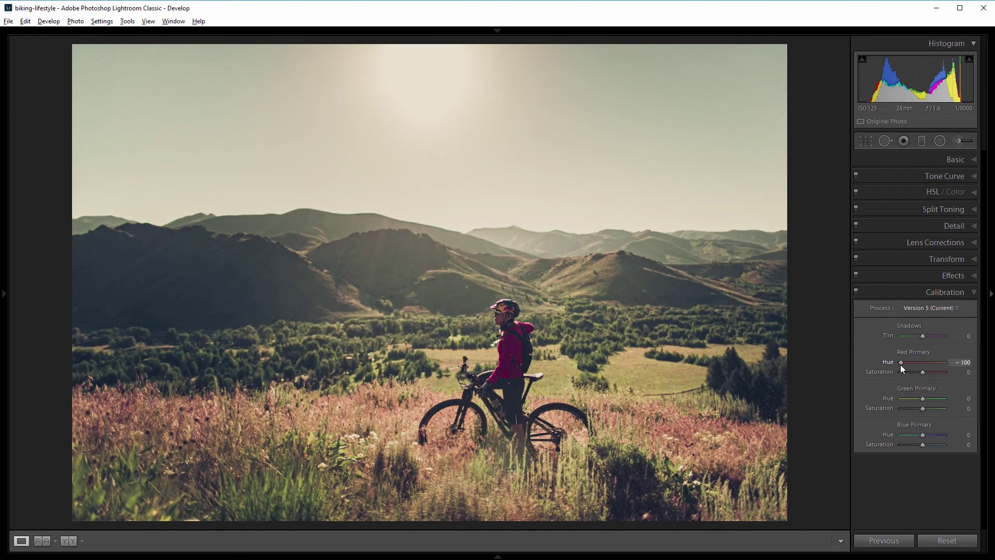
pyautogui.moveTo(903, 365); pyautogui.dragTo(928, 365)
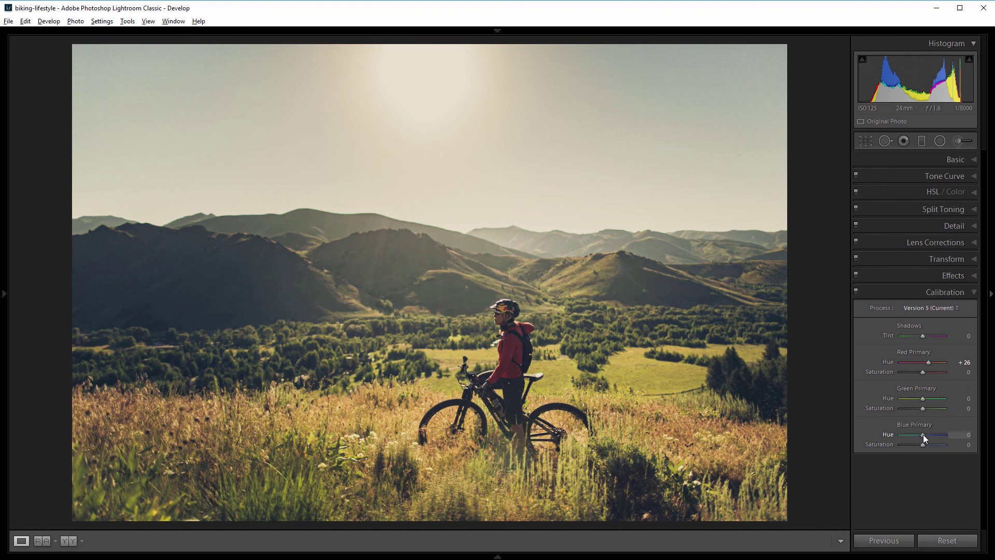
# Set the calibration Blue Primary Hue to -24.
pyautogui.moveTo(923, 435); pyautogui.dragTo(950, 432)
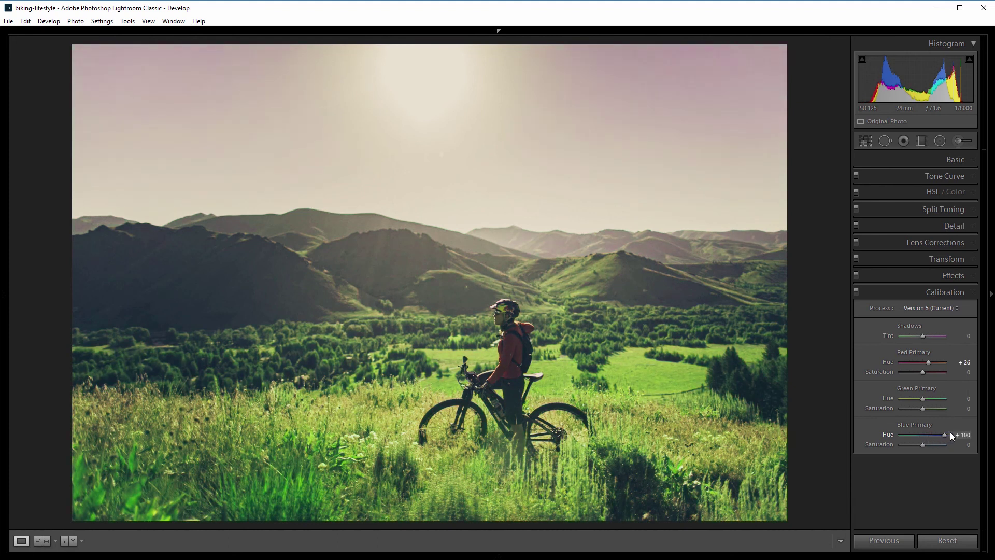
pyautogui.moveTo(951, 433); pyautogui.dragTo(899, 433)
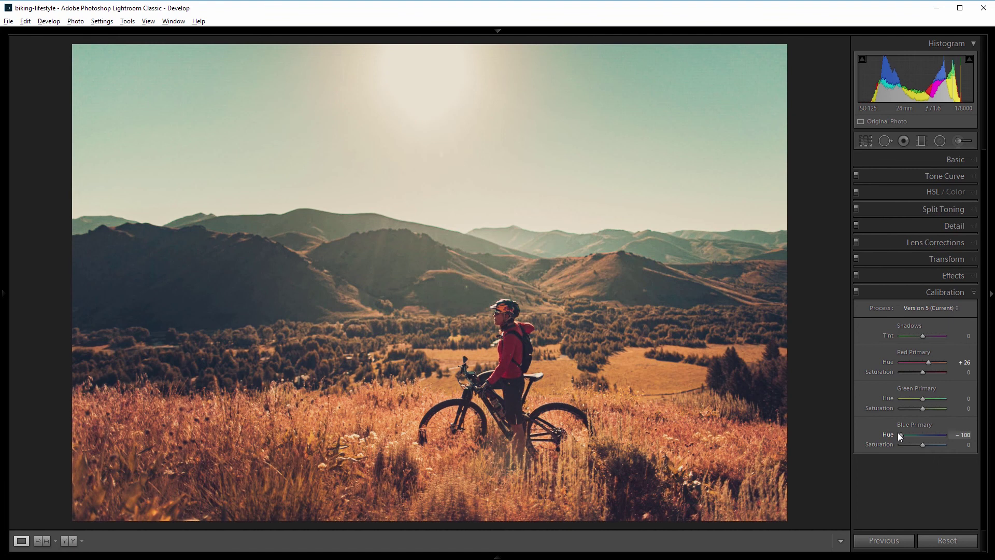
pyautogui.moveTo(902, 433); pyautogui.dragTo(915, 435)
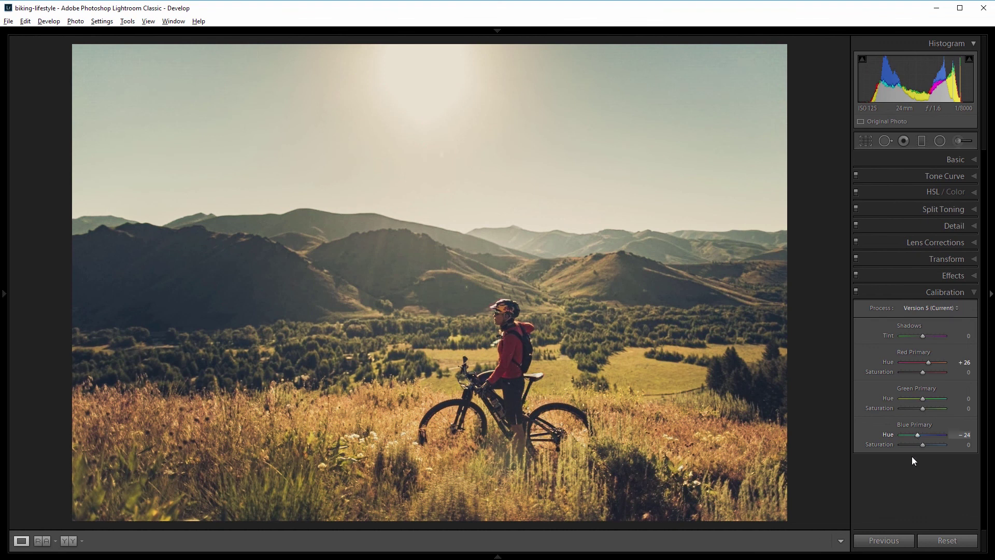
pyautogui.press('\\')
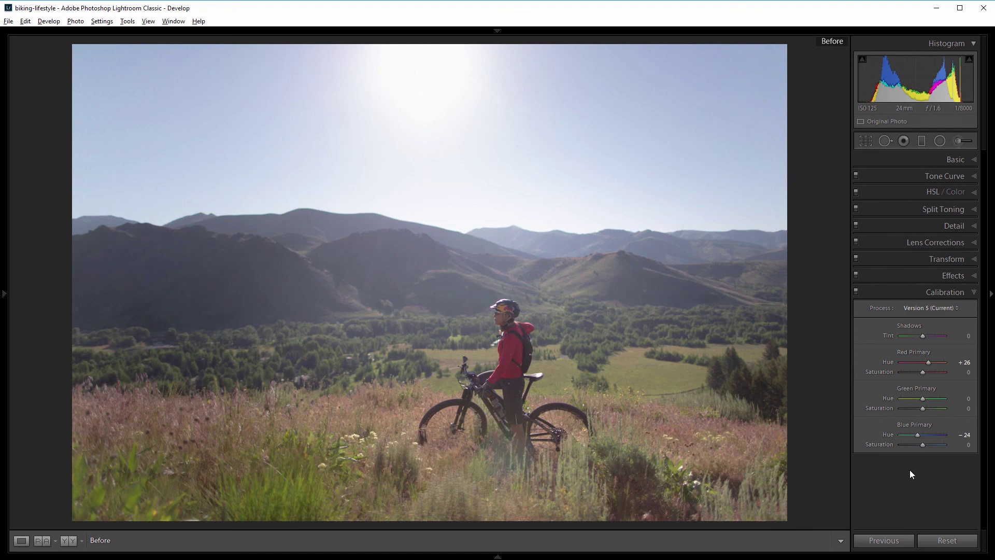
pyautogui.press('\\')
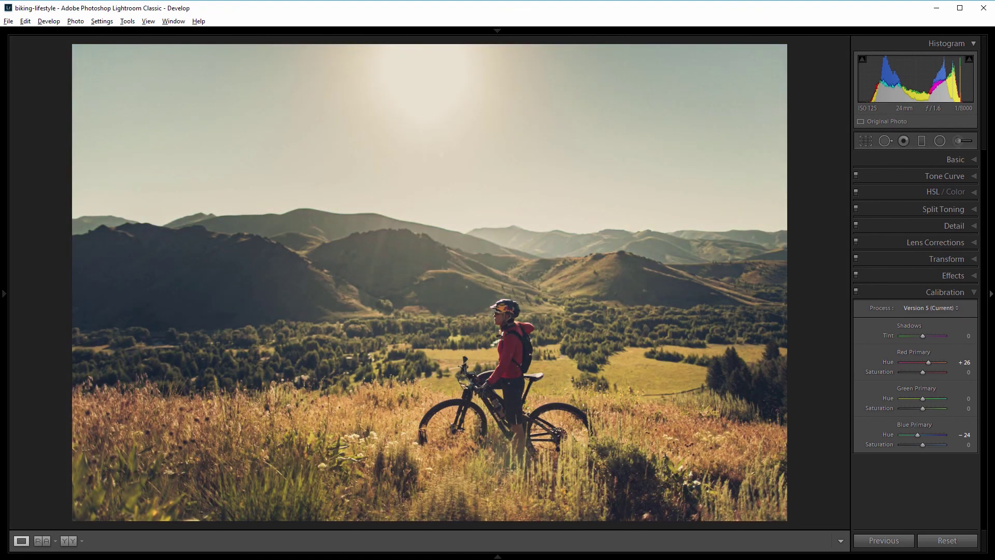